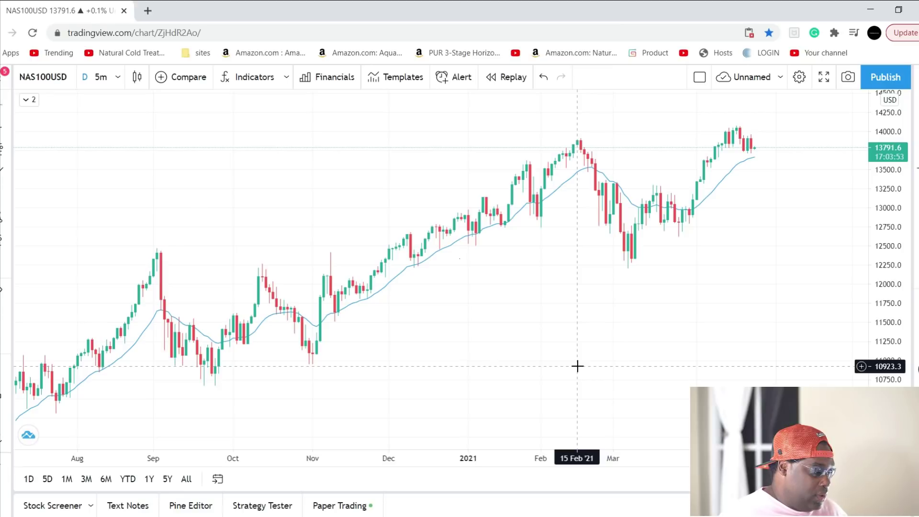
- Switch the NAS100USD chart from the daily to the 1-hour timeframe
click(608, 310)
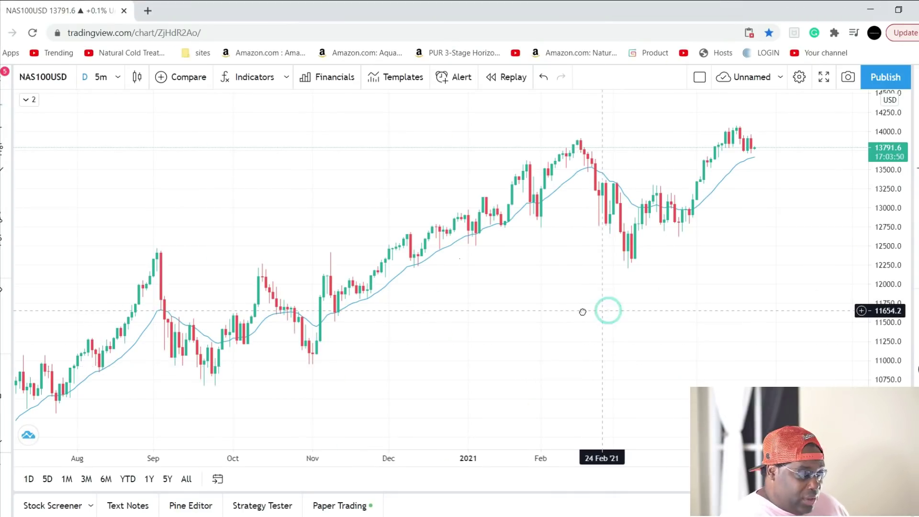
drag(583, 312, 576, 312)
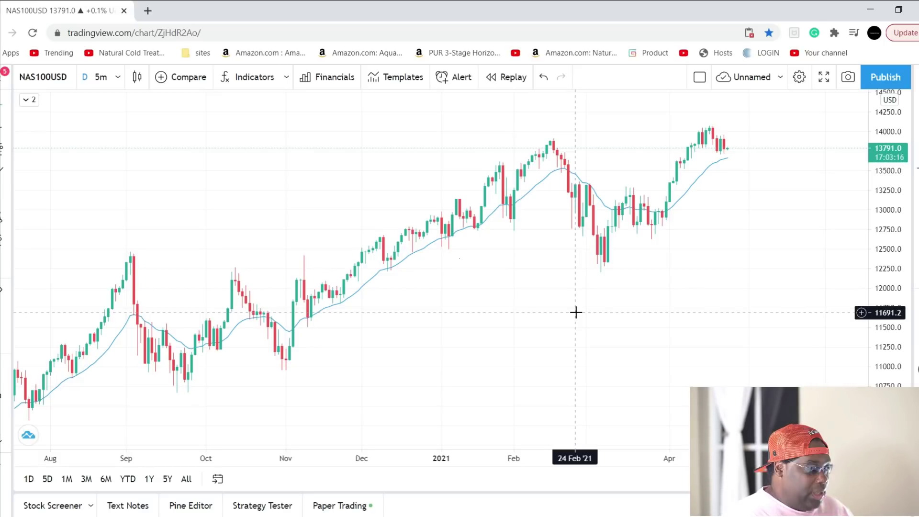
drag(569, 312, 410, 306)
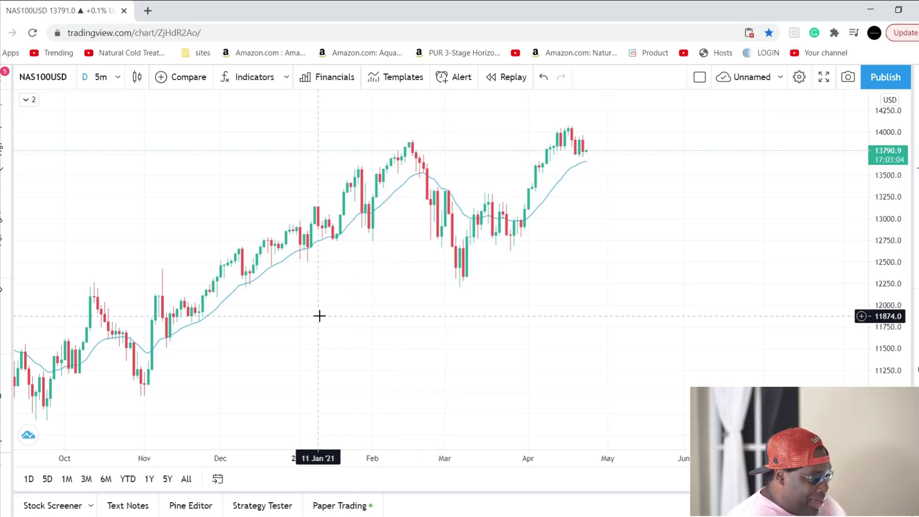
scroll(318, 313, down, 5)
scroll(320, 316, down, 8)
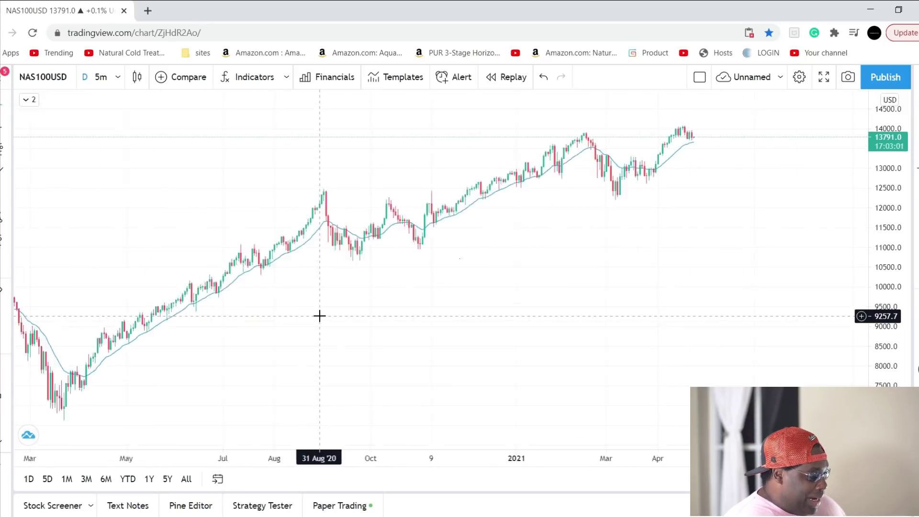
click(118, 77)
click(139, 260)
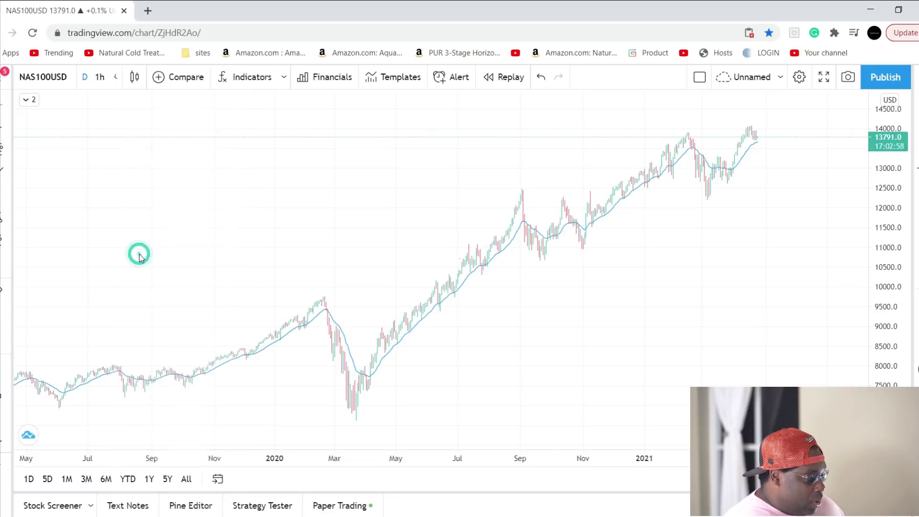
- Draw a rectangle zone from 19 Feb '21 to about 12 April, spanning prices from about 13745 down to 13555
drag(130, 255, 278, 259)
scroll(464, 290, down, 5)
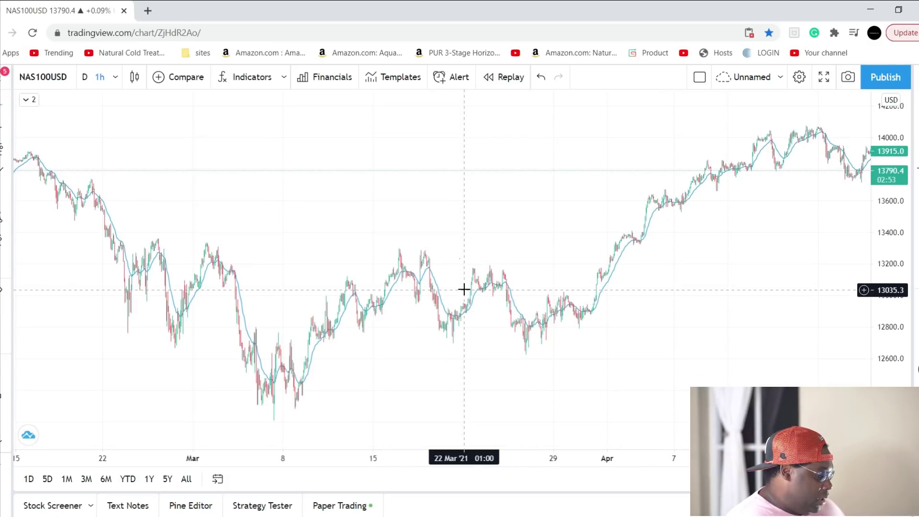
scroll(398, 288, down, 3)
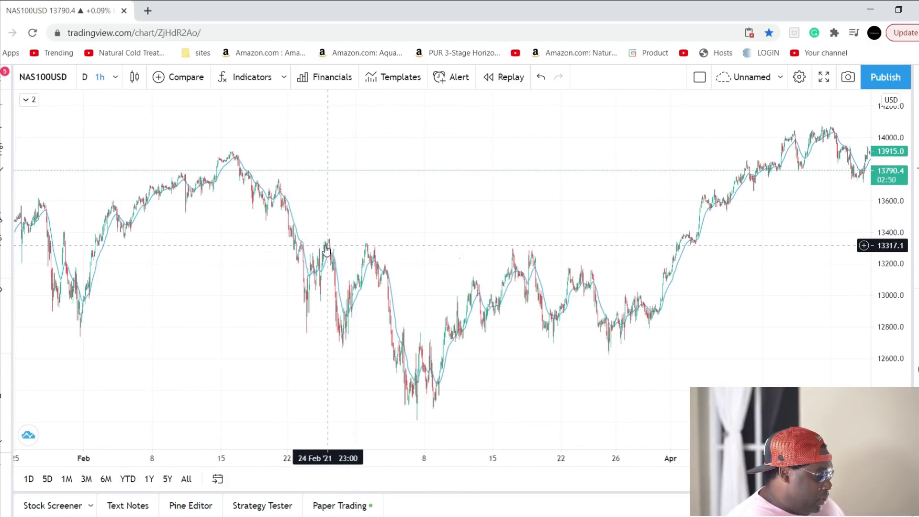
click(6, 173)
click(43, 246)
click(276, 178)
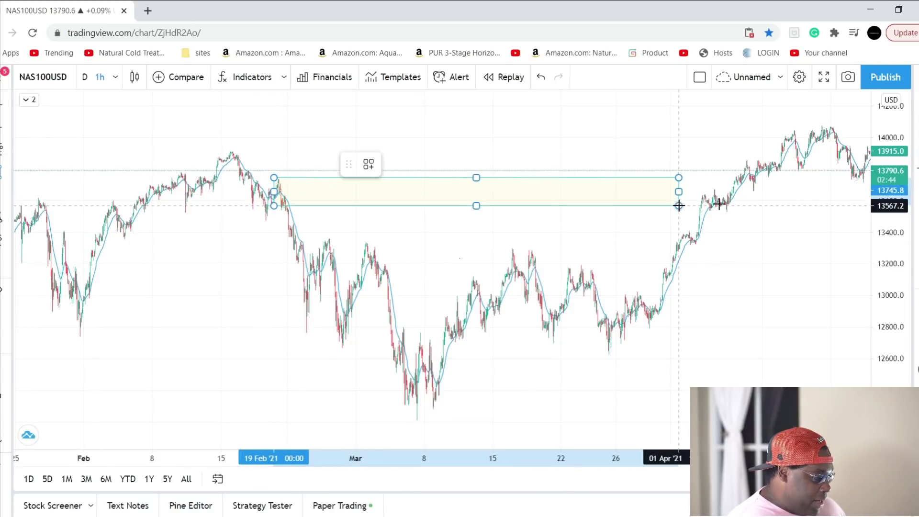
click(760, 208)
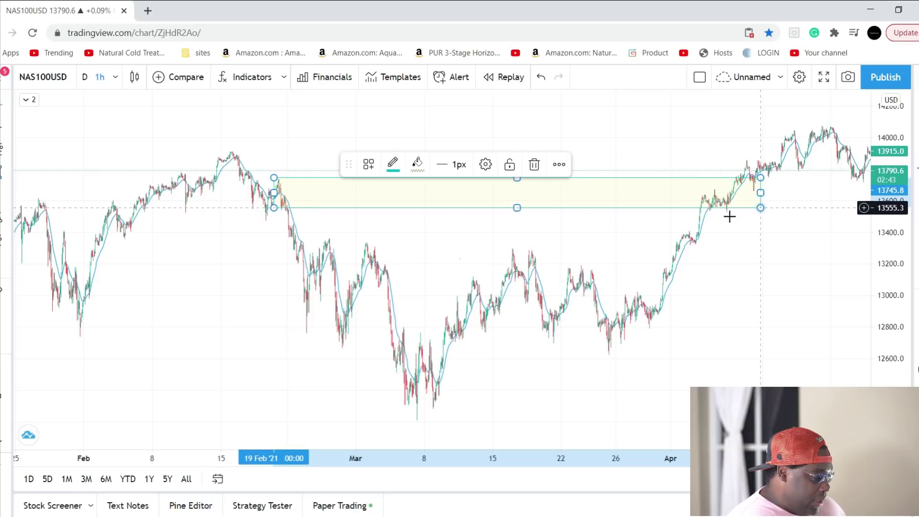
click(632, 300)
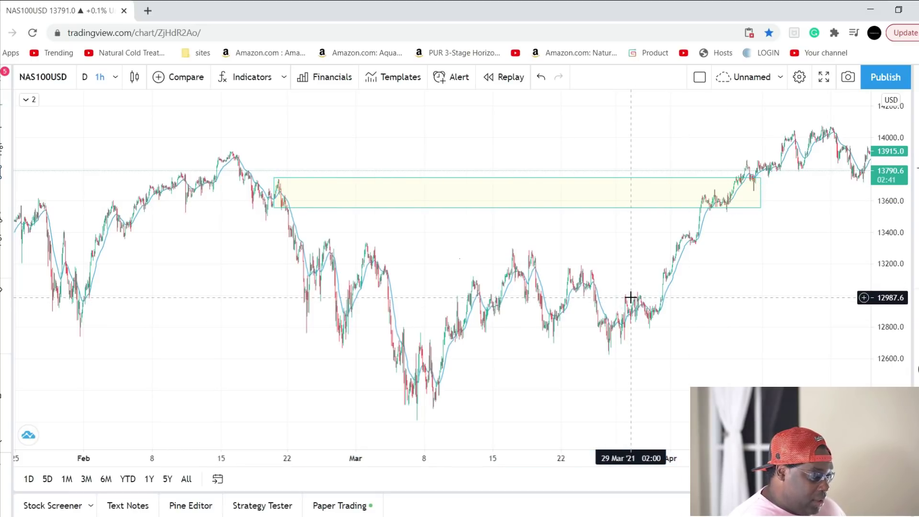
- Brush a freehand curve along the rally from about 29 March up into the rectangle zone
click(8, 148)
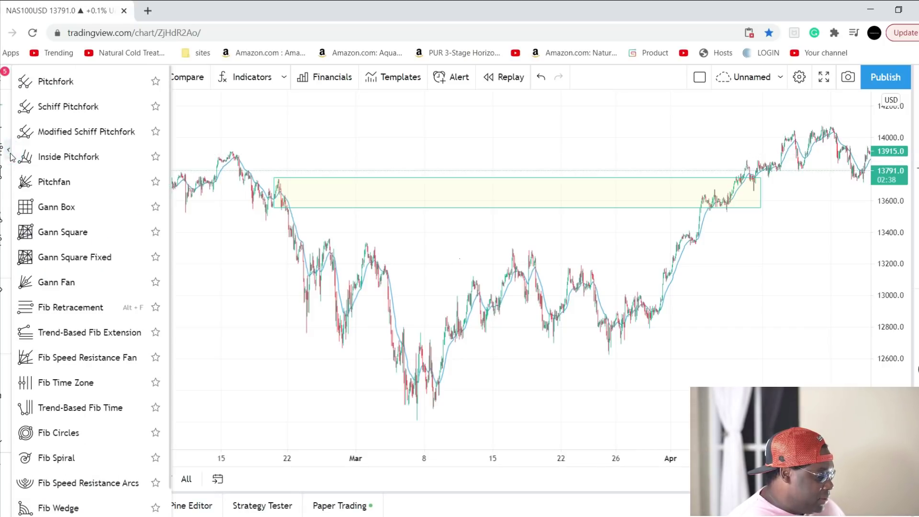
click(7, 128)
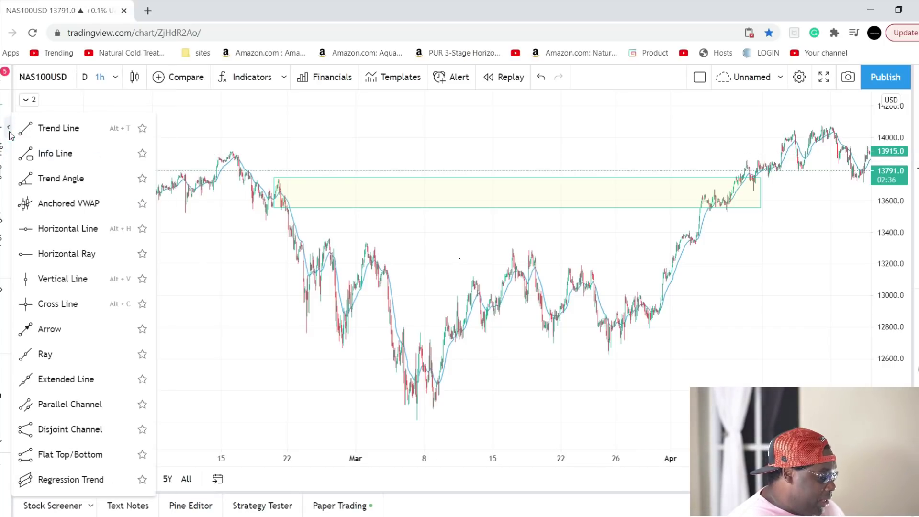
click(9, 175)
click(29, 172)
drag(630, 311, 633, 305)
drag(647, 274, 707, 193)
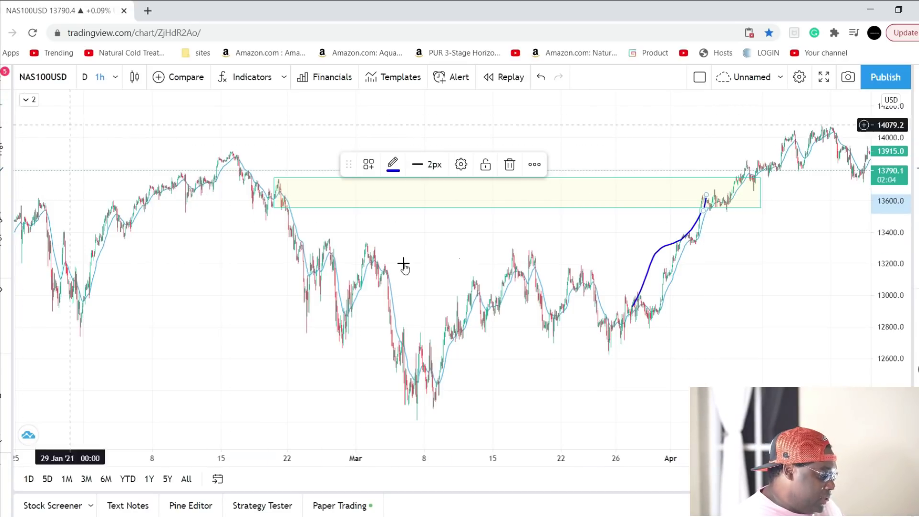
- Brush a zigzag below the recent candles showing a rise, a pullback, a higher high and a second pullback
click(637, 229)
drag(637, 229, 491, 232)
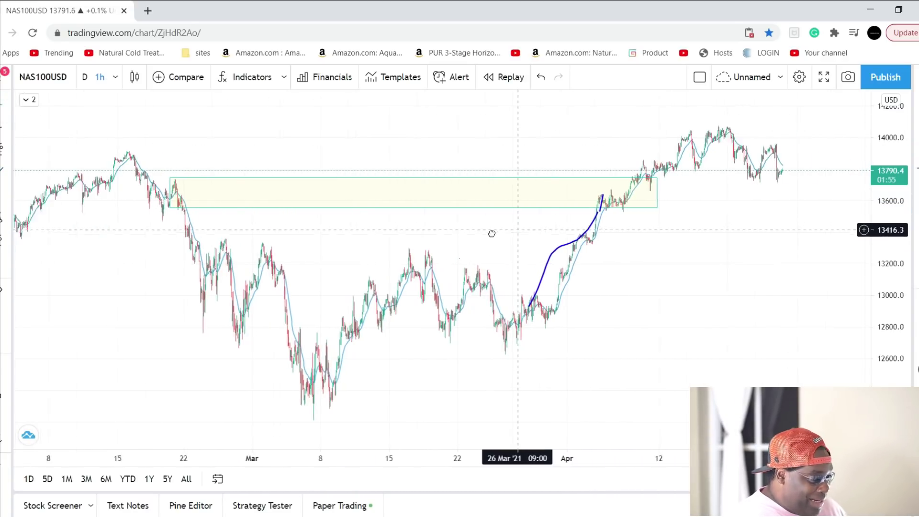
scroll(492, 234, up, 3)
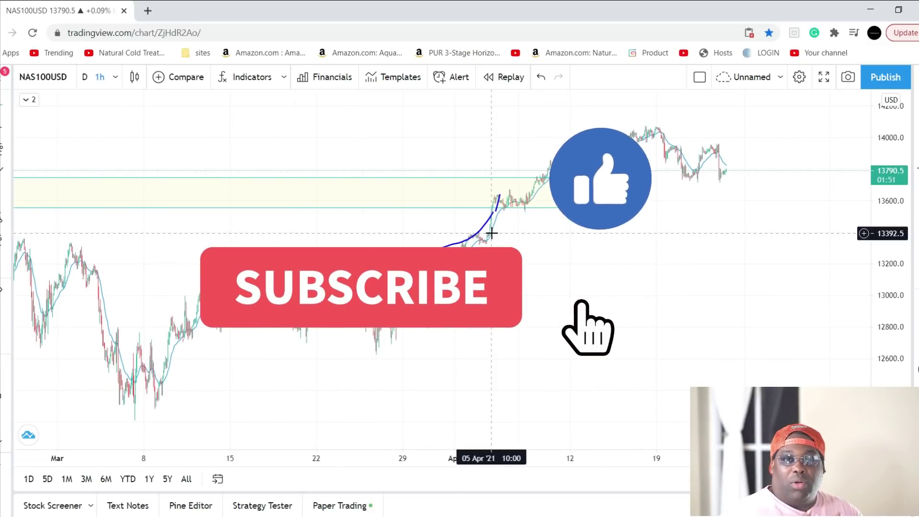
scroll(492, 233, up, 3)
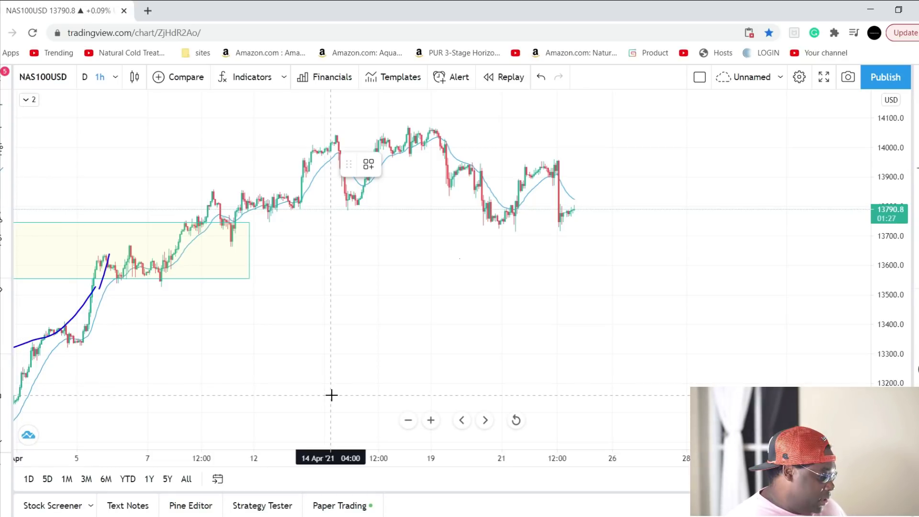
mouse_move(335, 392)
mouse_down()
mouse_move(368, 312)
mouse_move(407, 357)
mouse_move(450, 271)
mouse_move(487, 331)
mouse_up()
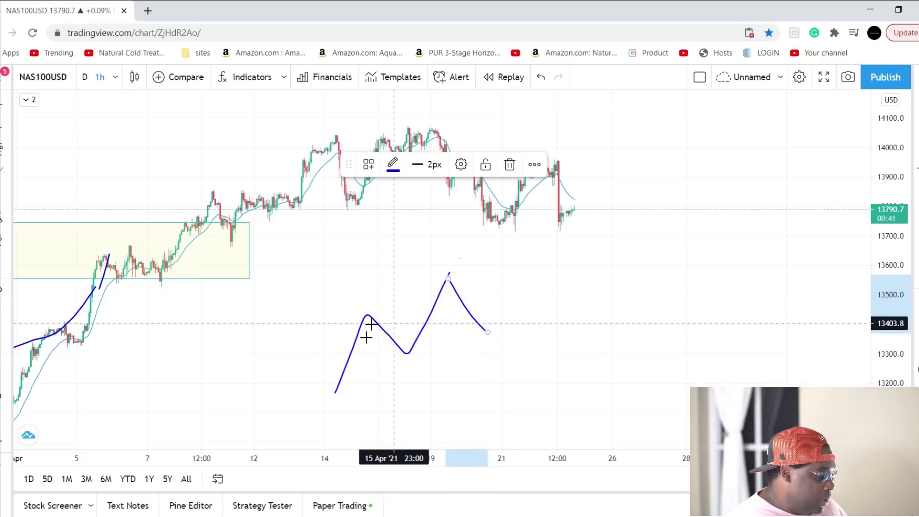
- Brush two near-horizontal lines marking a zone at the zigzag's first pullback low, and add a rebound stroke rising from its end
drag(404, 339, 505, 343)
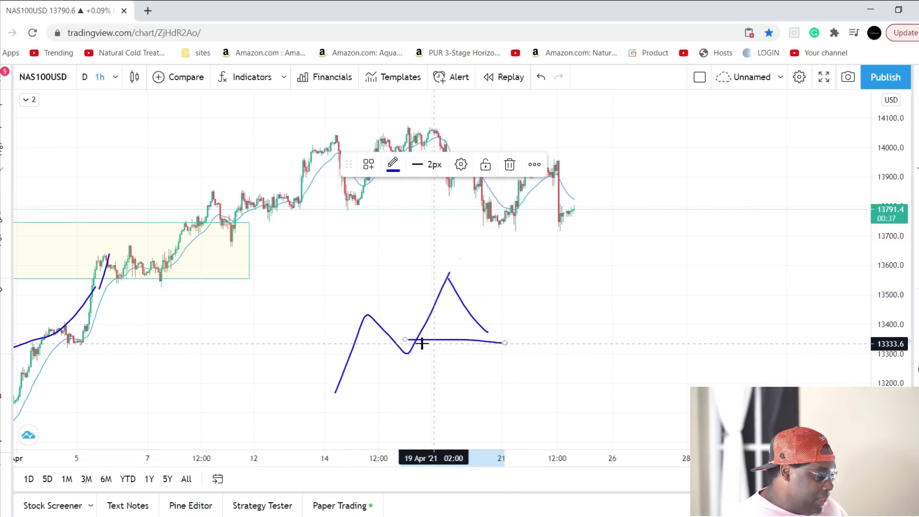
mouse_move(405, 342)
mouse_down()
mouse_move(408, 355)
mouse_move(523, 353)
mouse_up()
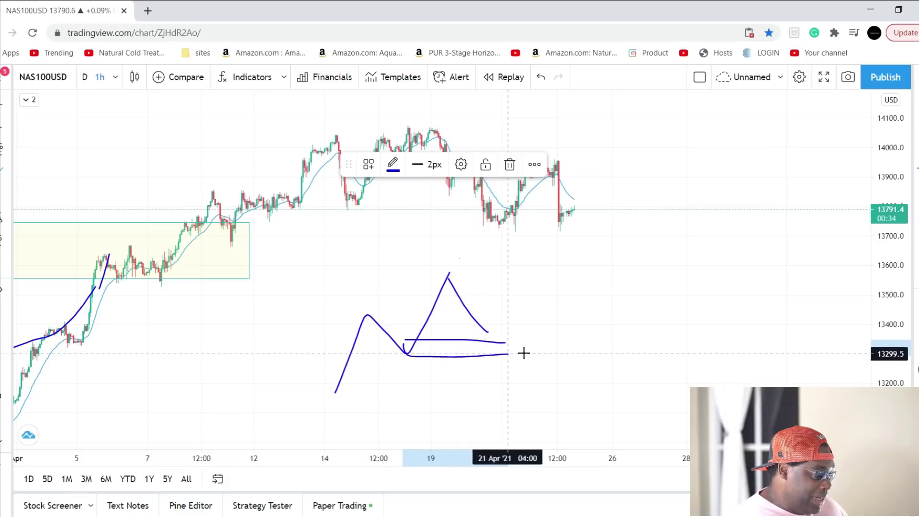
click(474, 321)
drag(485, 333, 522, 277)
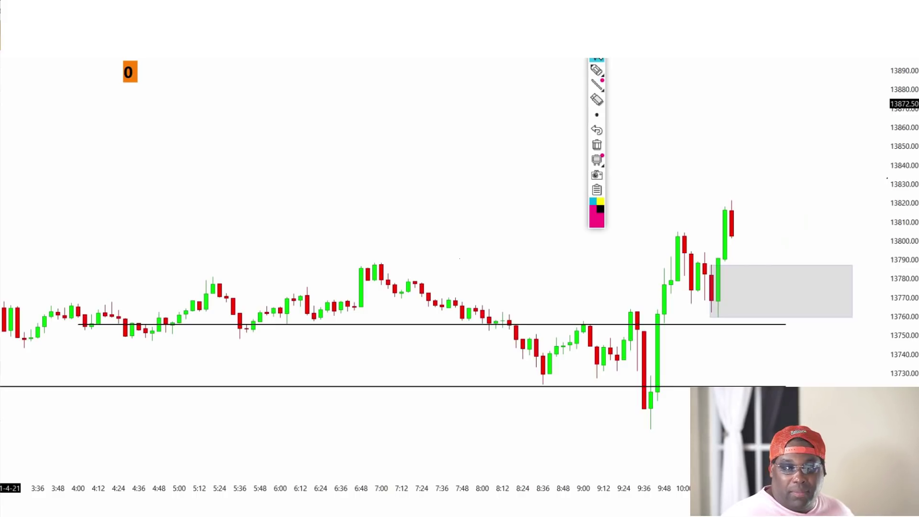
- Use the pen to extend the 7:00 high across to the recent candles and trace the dip and rebound there, then clear the annotations
mouse_move(599, 70)
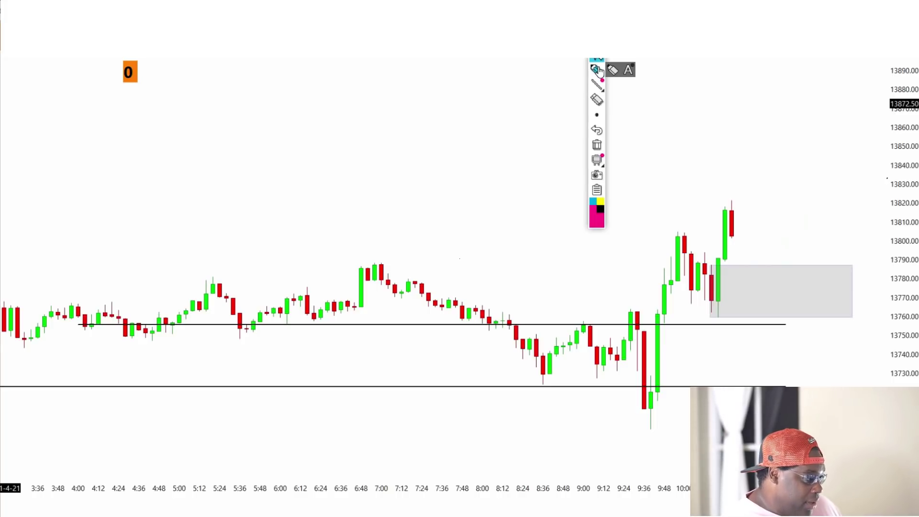
click(597, 70)
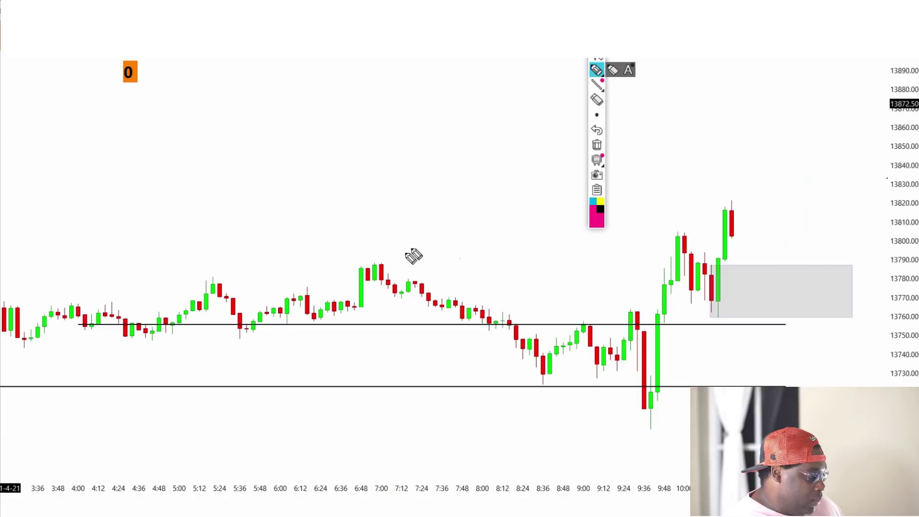
drag(378, 264, 701, 271)
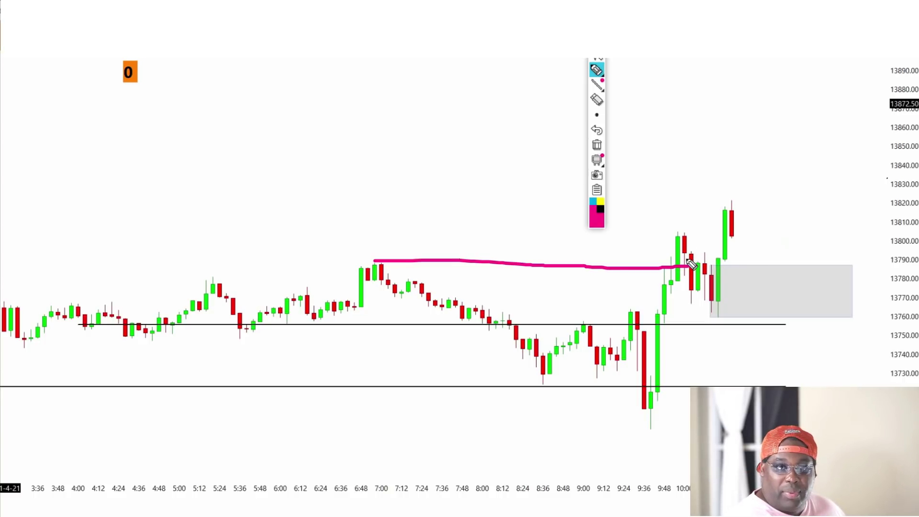
drag(689, 262, 713, 310)
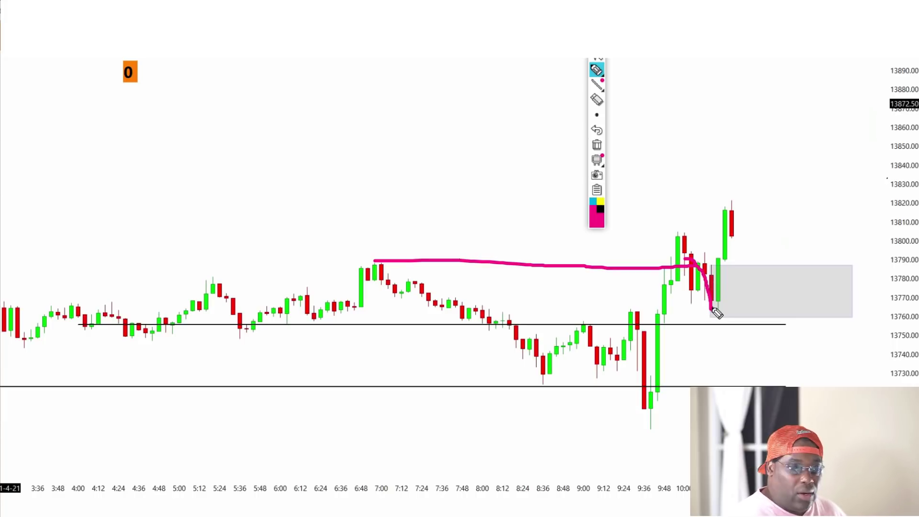
drag(713, 310, 718, 266)
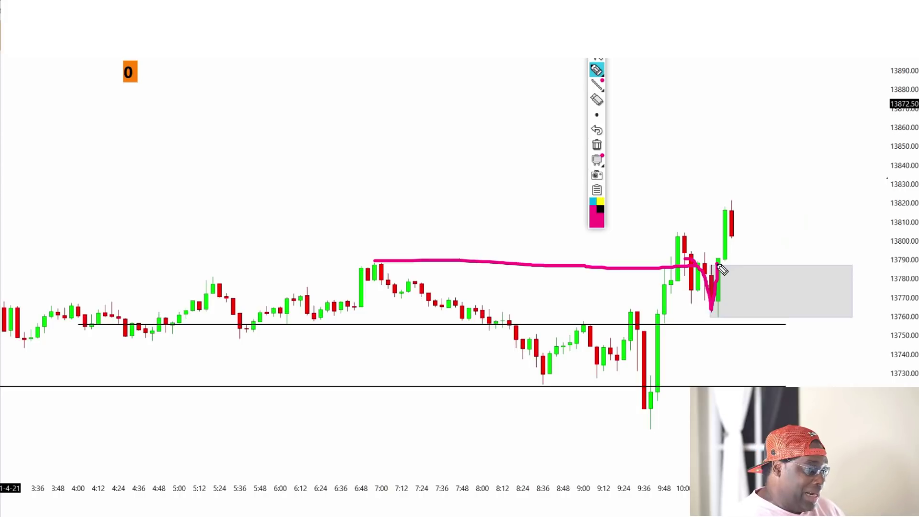
drag(678, 262, 718, 266)
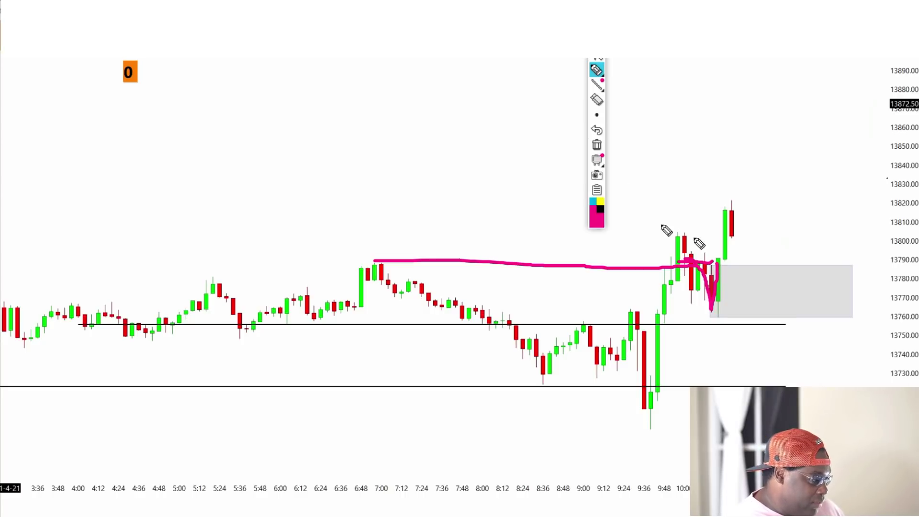
click(598, 144)
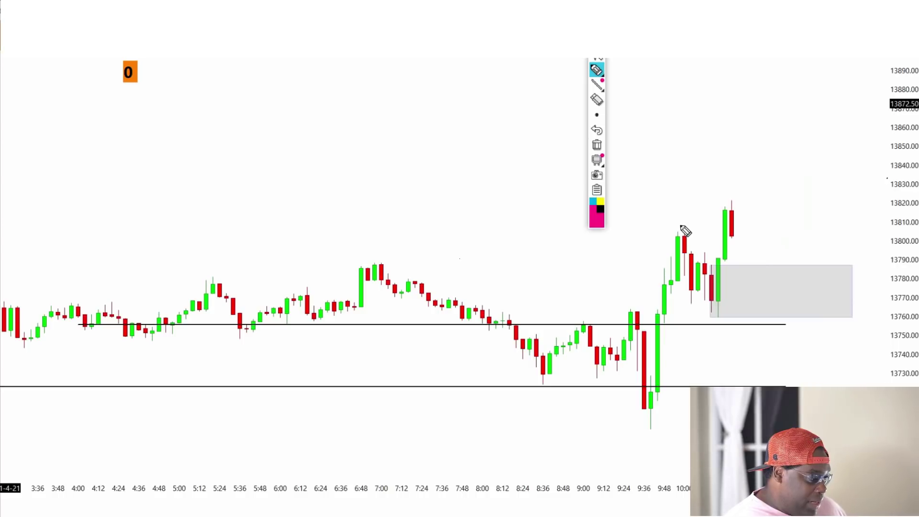
- Mark the previous swing high, circle the latest high and extend the 7:00 high into the grey zone, then clear the annotations
drag(674, 233, 755, 232)
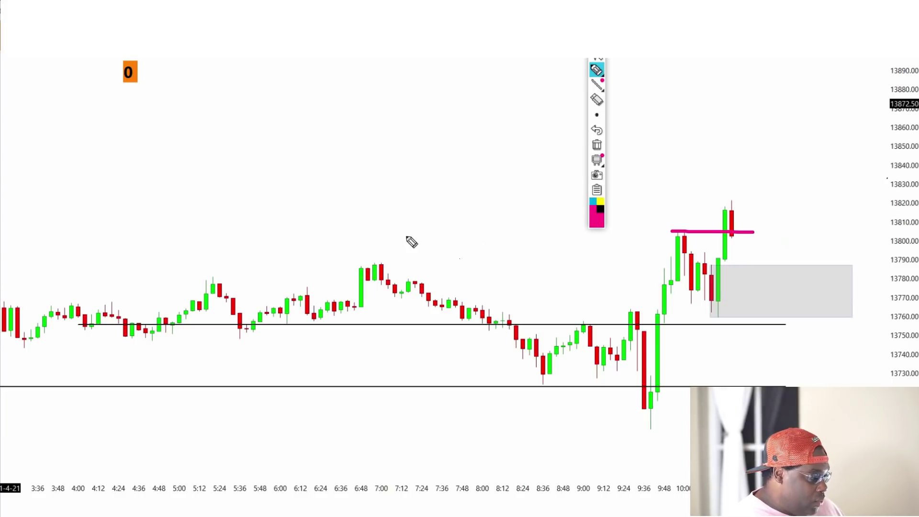
click(738, 195)
mouse_move(738, 199)
mouse_down()
mouse_move(731, 219)
mouse_move(735, 202)
mouse_up()
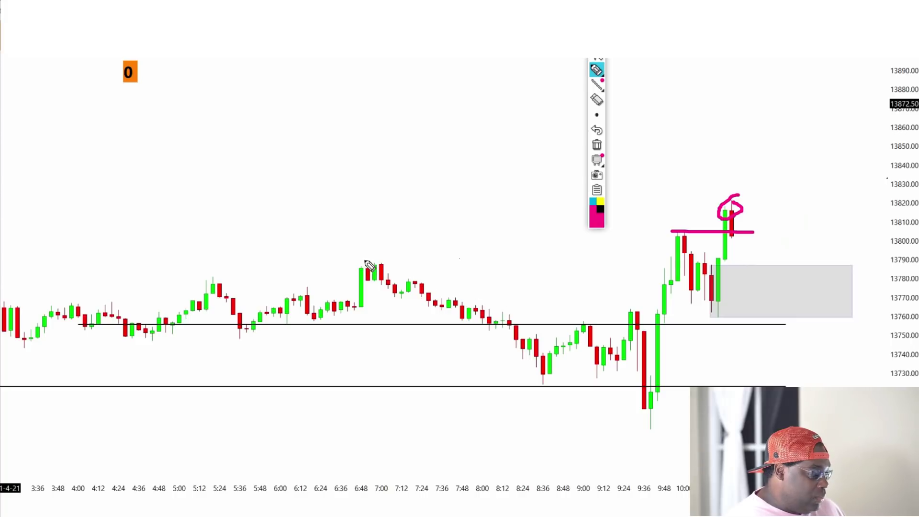
drag(365, 262, 690, 263)
drag(784, 279, 796, 274)
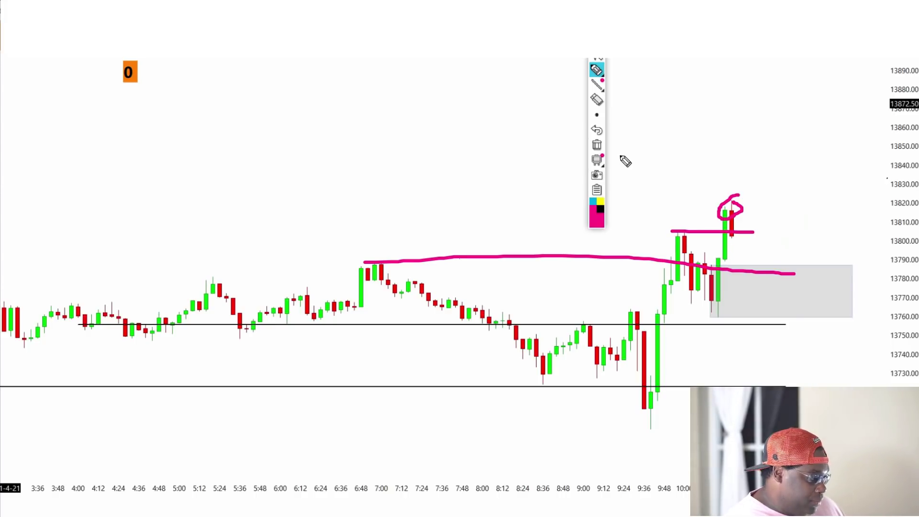
click(596, 145)
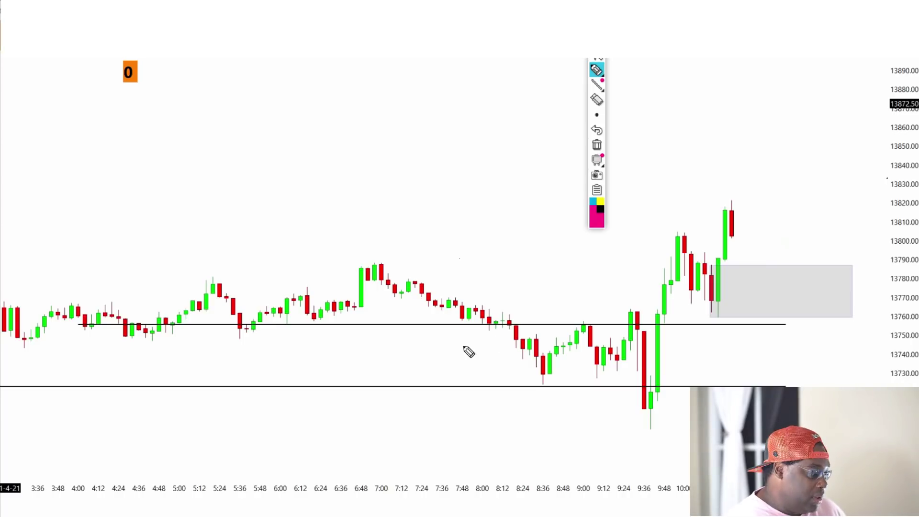
- Outline the grey zone with pen strokes along its upper and lower parts, then clear them
mouse_move(713, 274)
mouse_down()
mouse_move(732, 308)
mouse_move(828, 295)
mouse_up()
drag(706, 264, 843, 268)
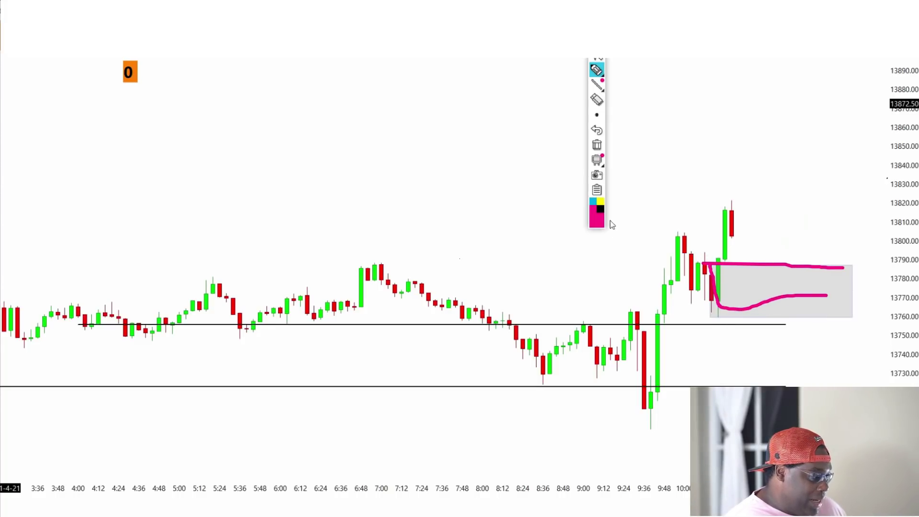
click(597, 145)
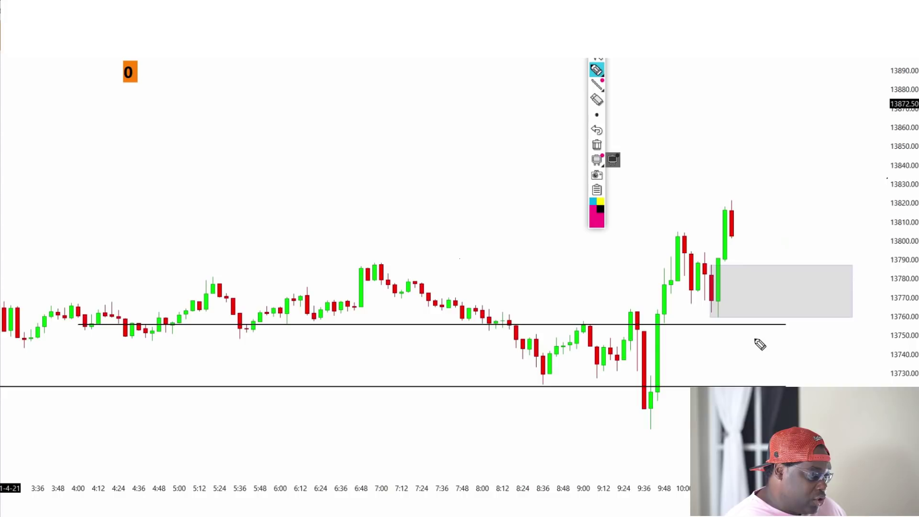
- Trace the latest rally upward from the bottom of the grey zone, clearing the first stroke and redrawing it
drag(716, 321, 728, 203)
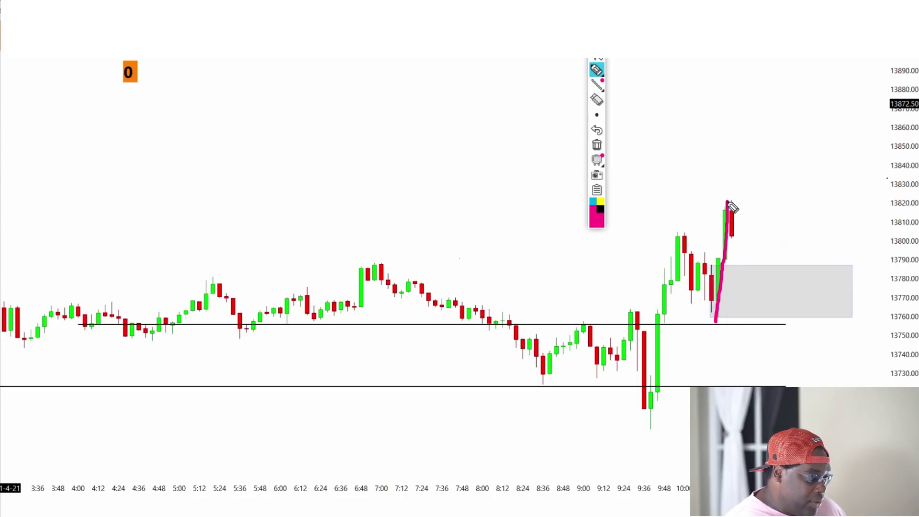
click(599, 146)
drag(713, 319, 727, 220)
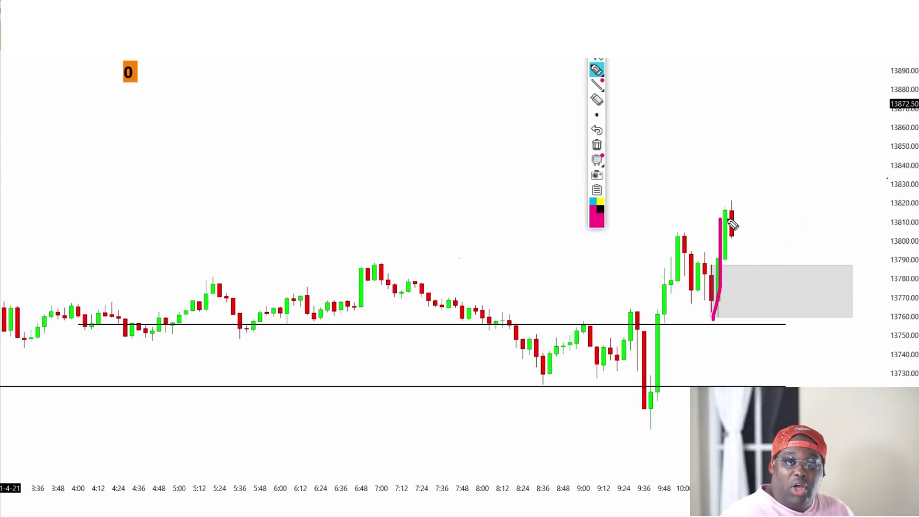
- Clear the rally stroke, then trace a pullback from the latest high to the grey zone's upper edge and mark its lower edge
click(597, 146)
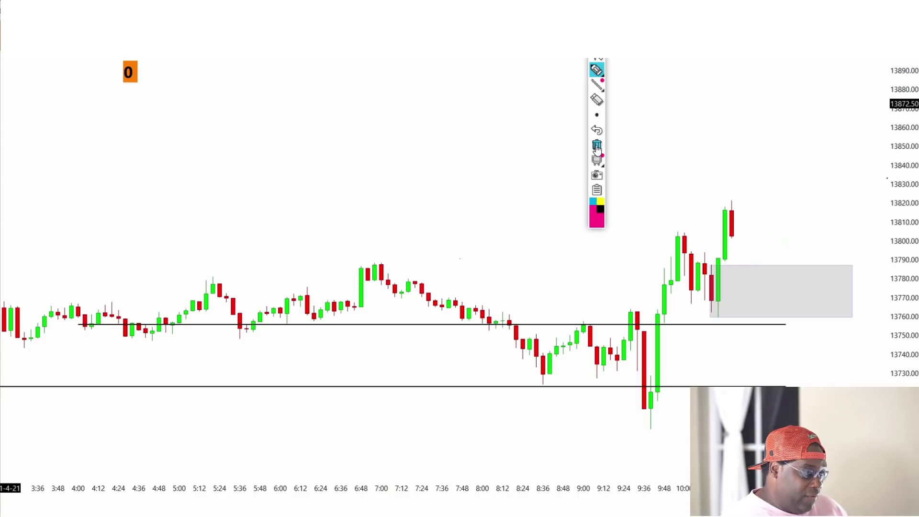
drag(732, 236, 745, 268)
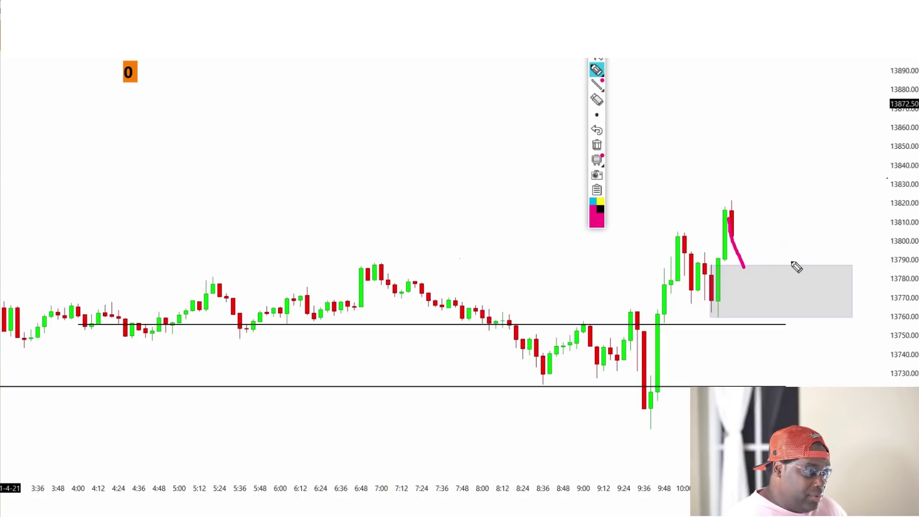
click(739, 264)
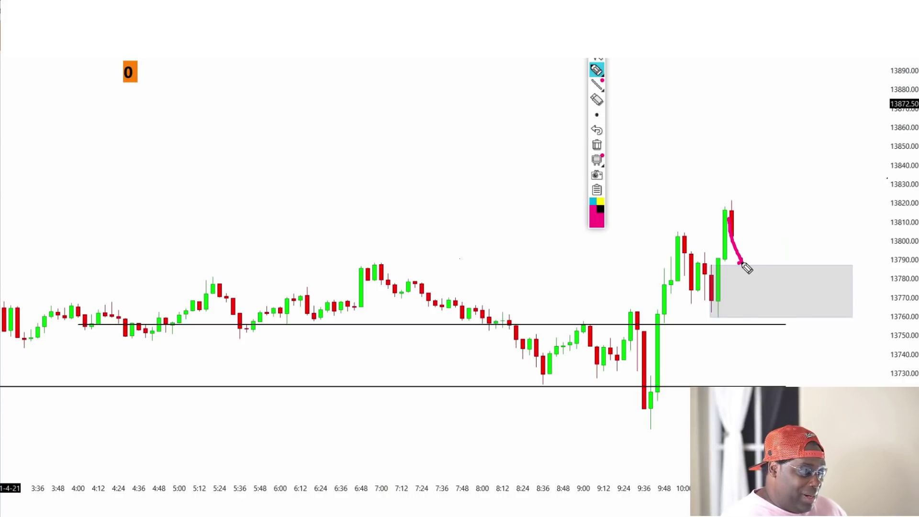
drag(706, 315, 738, 318)
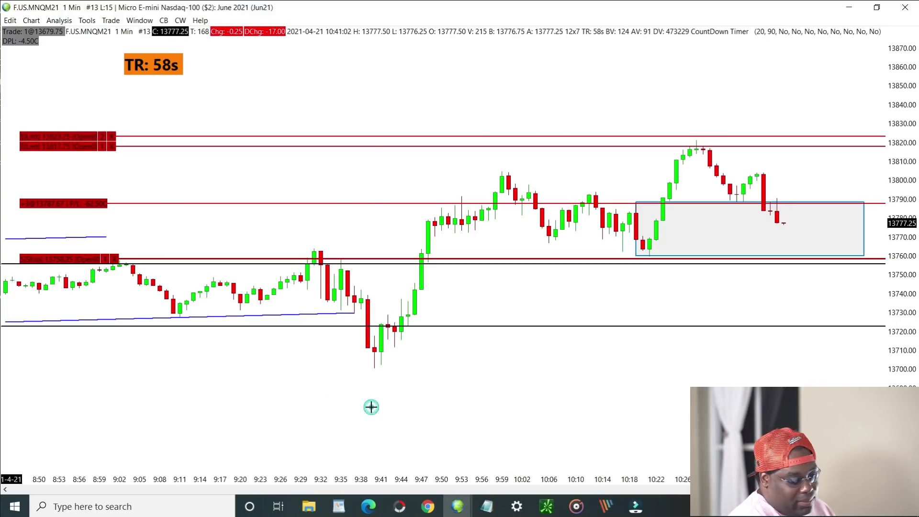
- Buy at market while price is in the grey zone and move the new stop order up to 13755.50
right_click(488, 306)
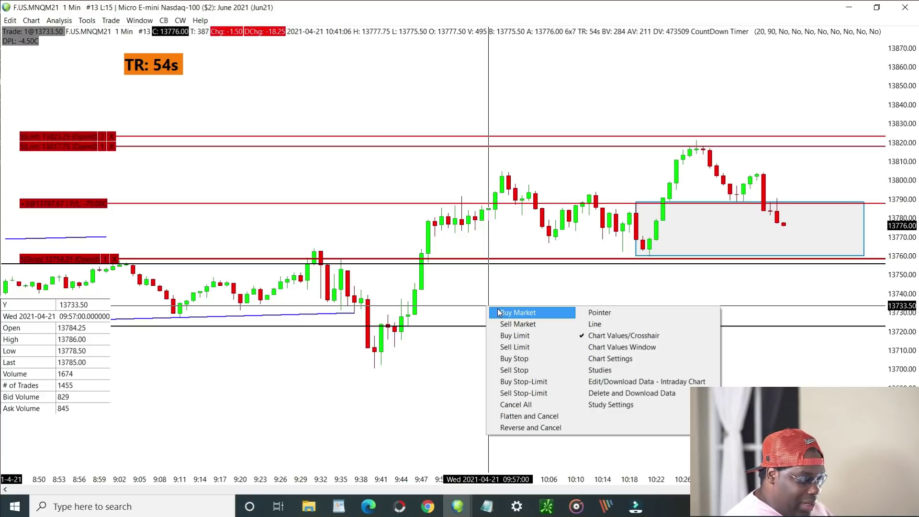
click(498, 312)
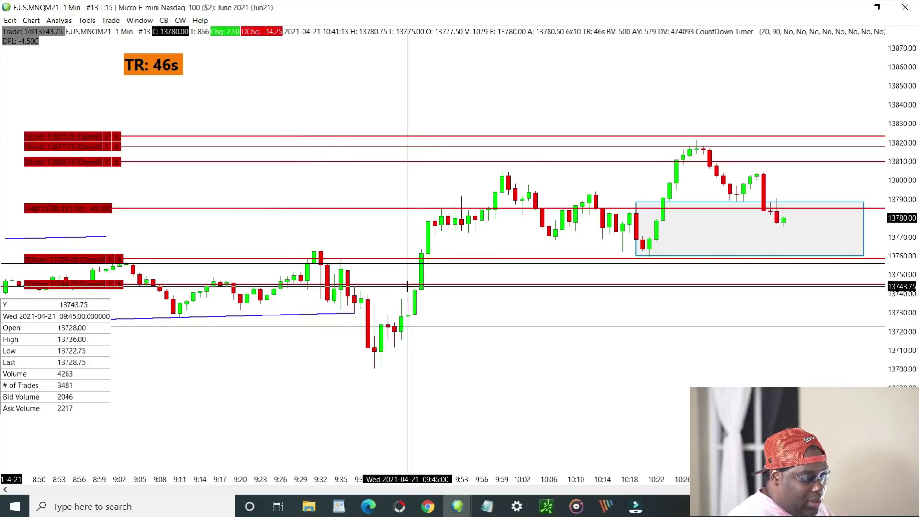
drag(408, 285, 394, 264)
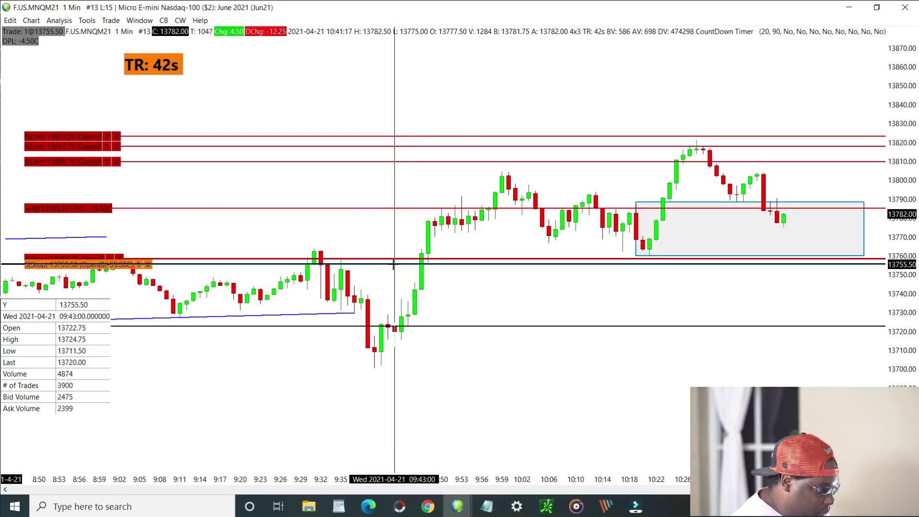
- Add to the long position with further market buys while price stays inside the grey zone
right_click(425, 294)
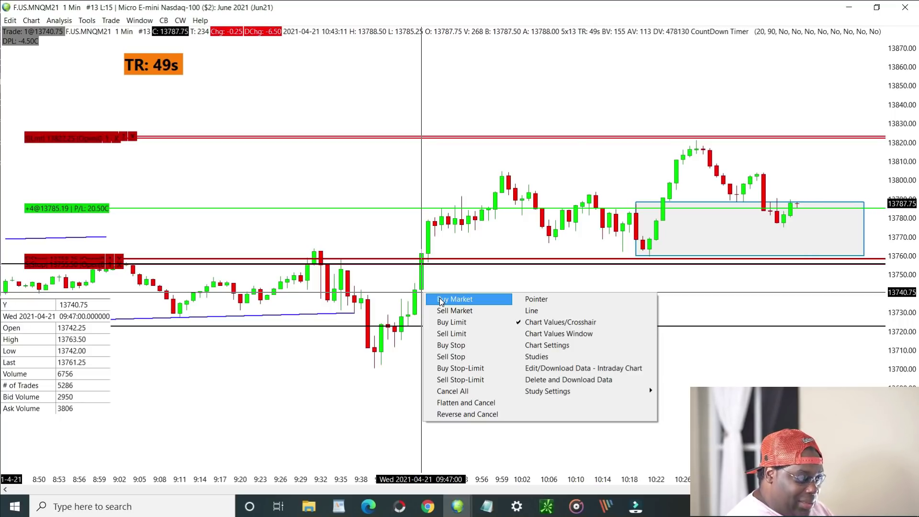
key(Escape)
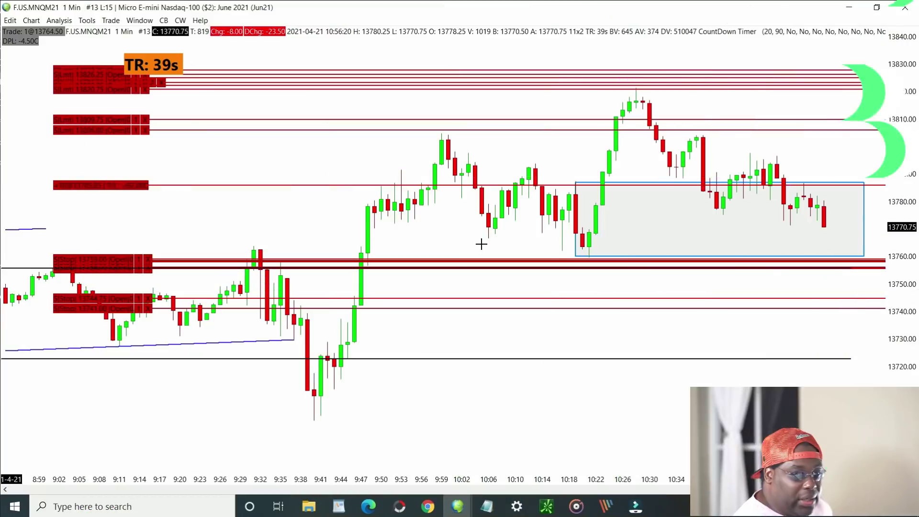
right_click(806, 281)
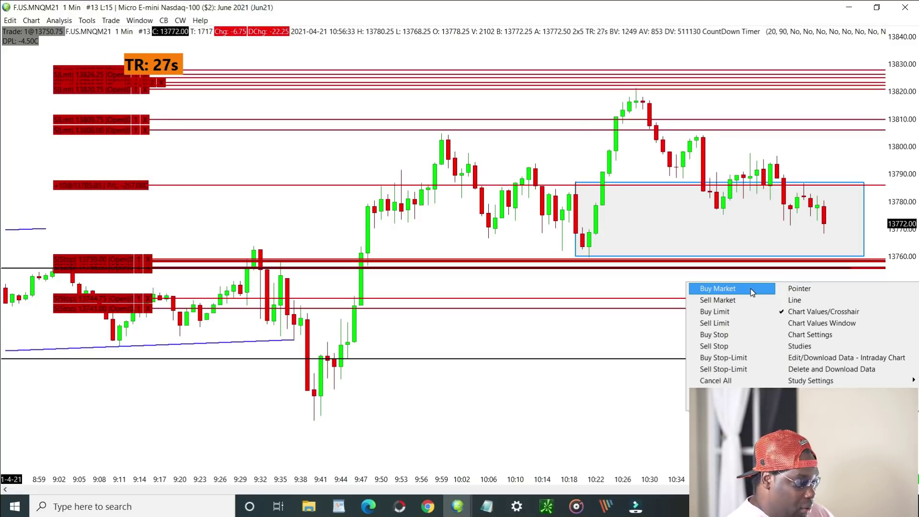
click(751, 289)
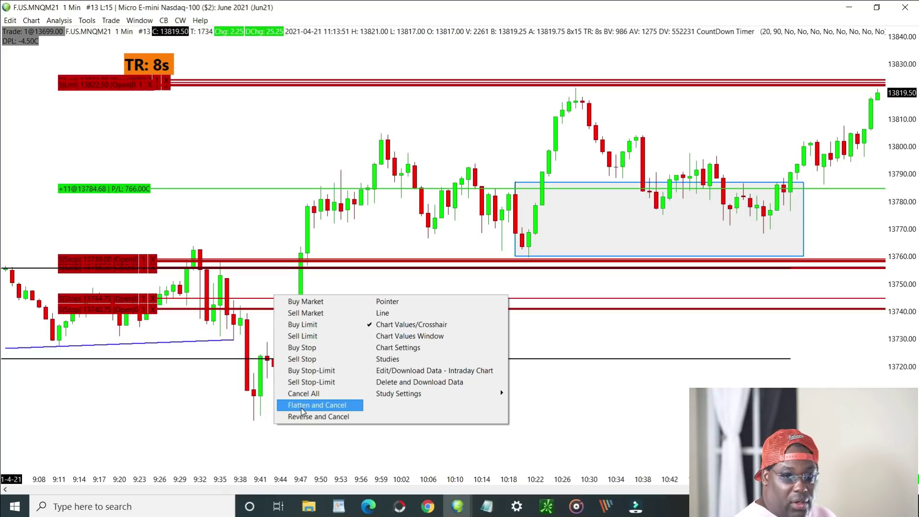
- Flatten the long position and cancel all its remaining stop and limit orders
click(302, 405)
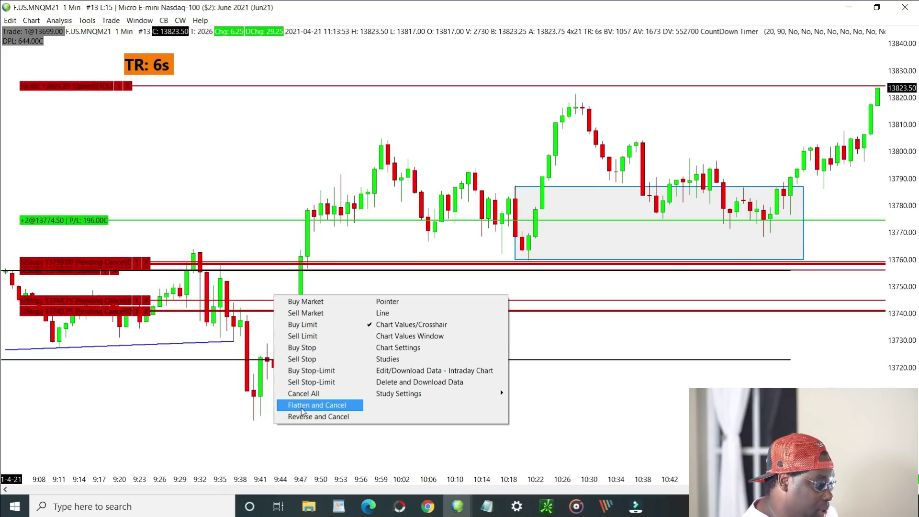
click(208, 409)
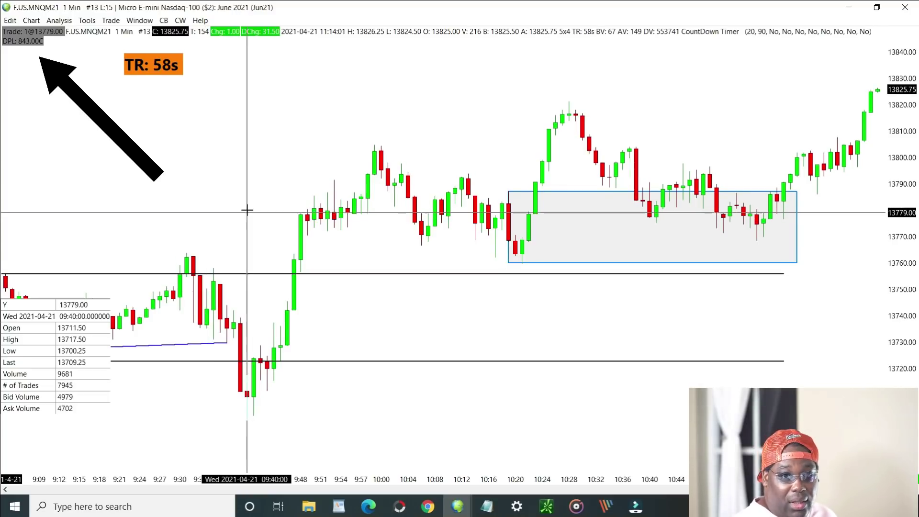
key(Escape)
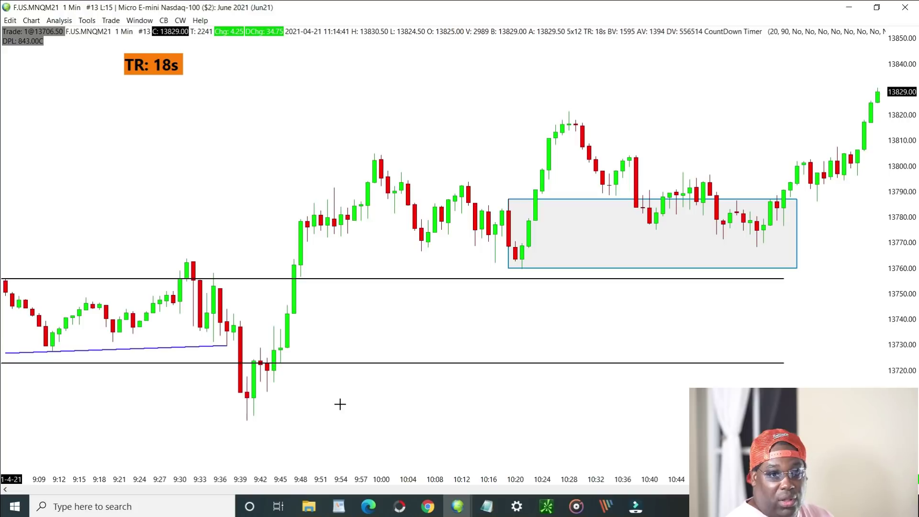
- Enable Trade Simulation Mode to compare it with the live account, then switch it off again
click(111, 20)
click(104, 35)
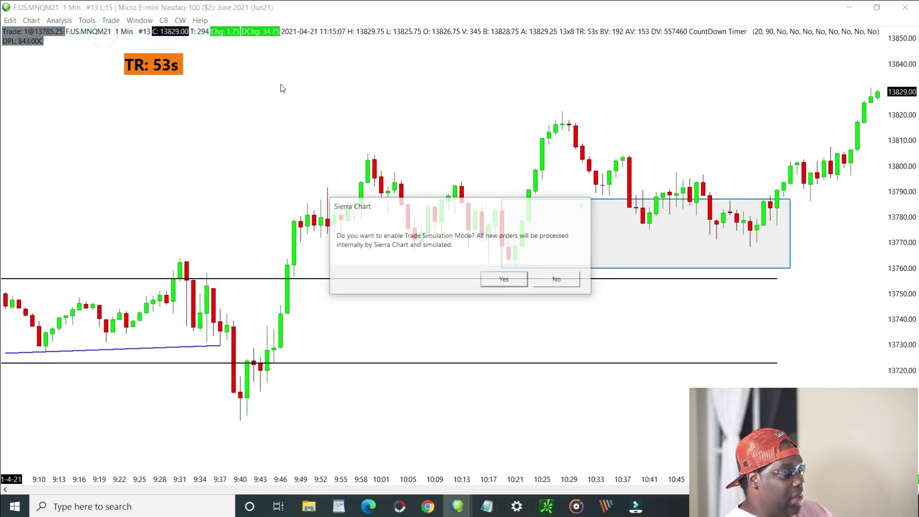
click(509, 285)
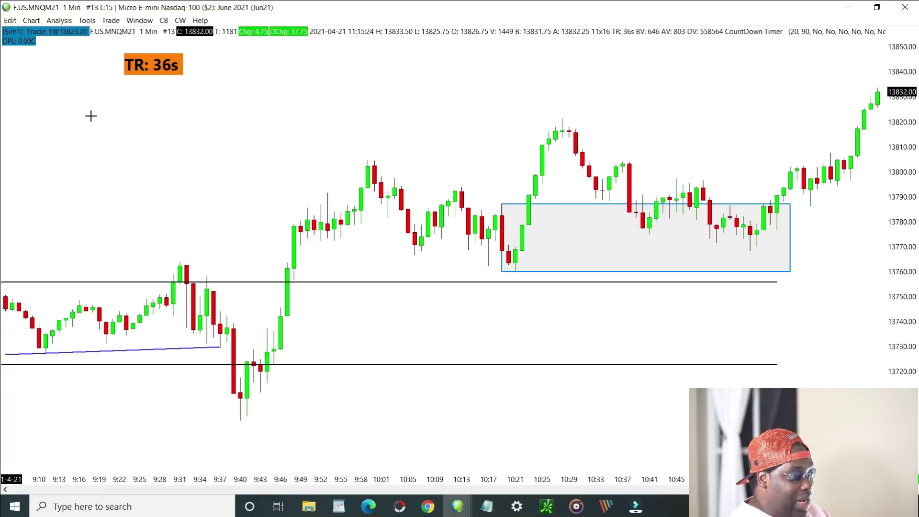
click(111, 20)
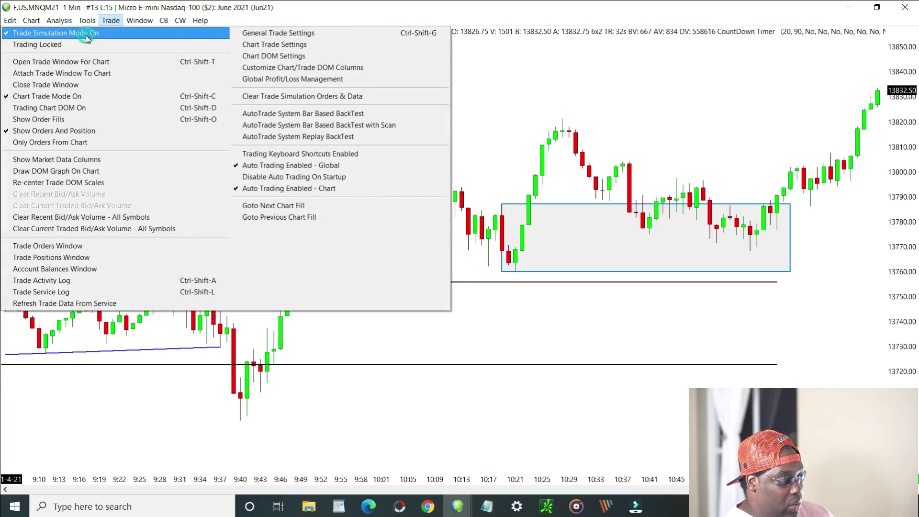
click(86, 33)
click(492, 286)
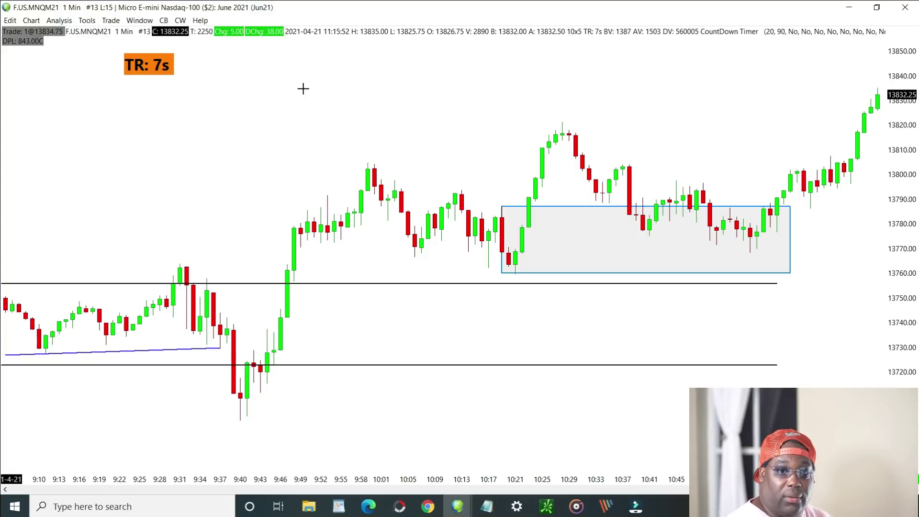
- Switch to the AMP Futures margins page in Chrome and highlight the Micro E-mini Nasdaq-100 DayTrade margin of $100.00
key(4)
key(Return)
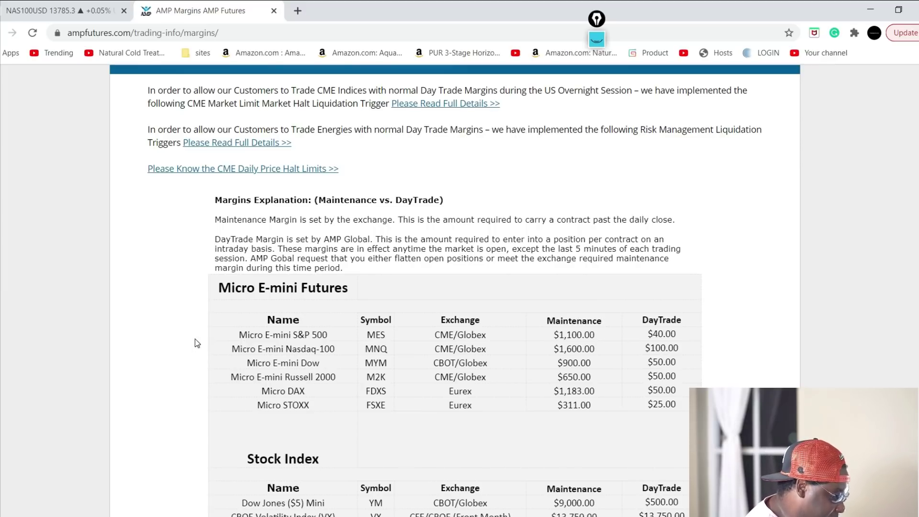
scroll(197, 343, down, 1)
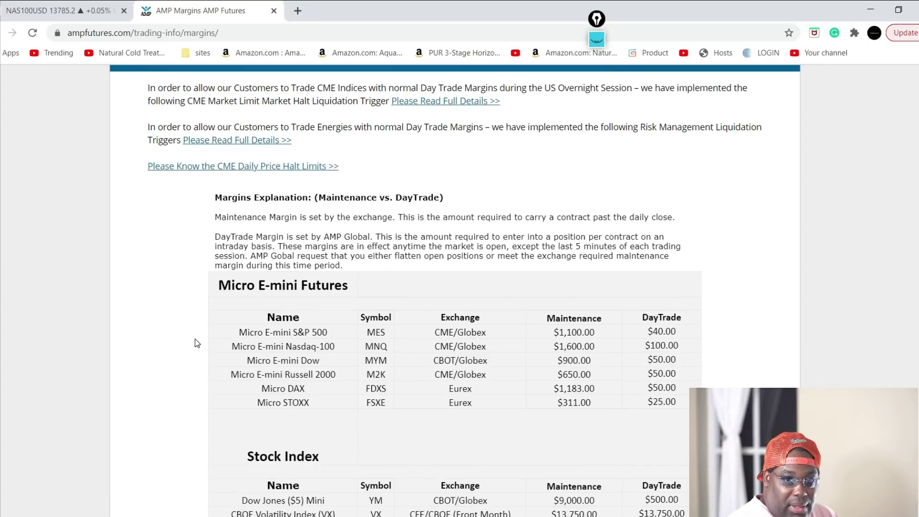
scroll(197, 343, down, 1)
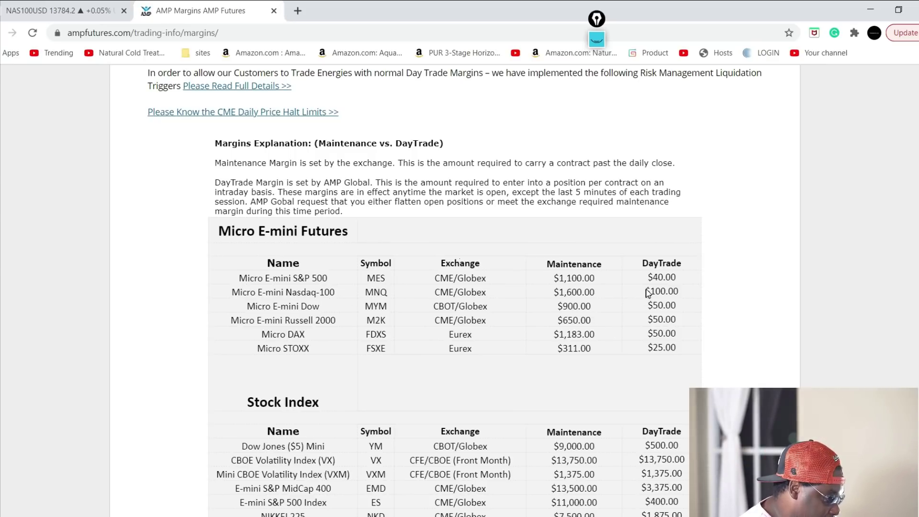
drag(648, 290, 682, 294)
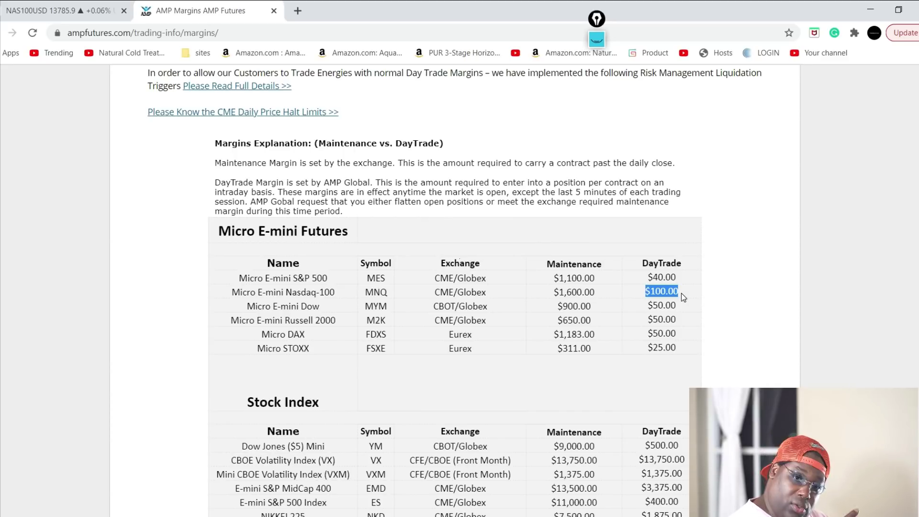
- Switch to Calculator, multiply 11 by 100 for the total day-trade margin, then minimize the calculator
key(alt+Tab)
double_click(57, 430)
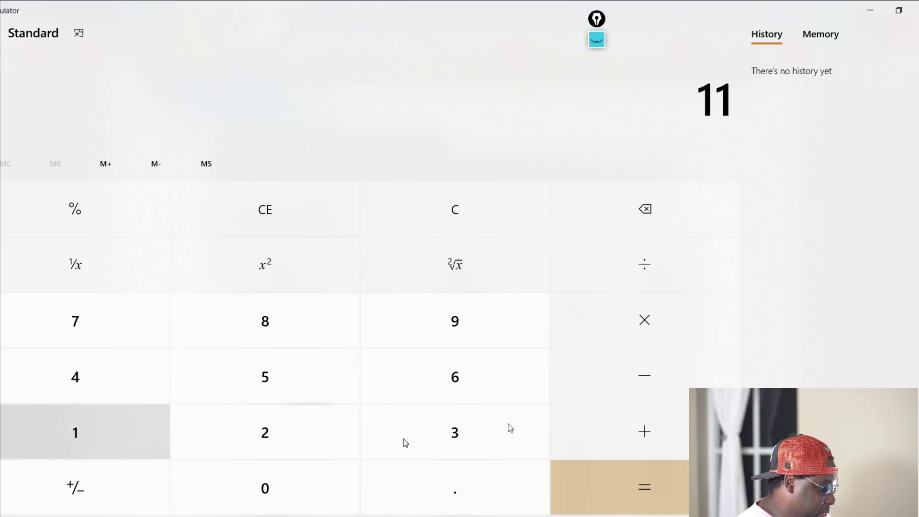
click(614, 330)
text(100)
key(Return)
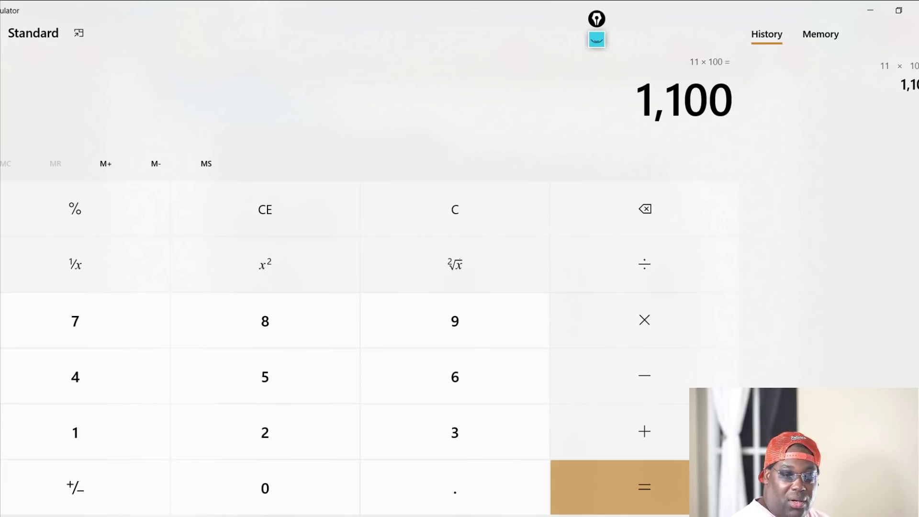
key(super+Down)
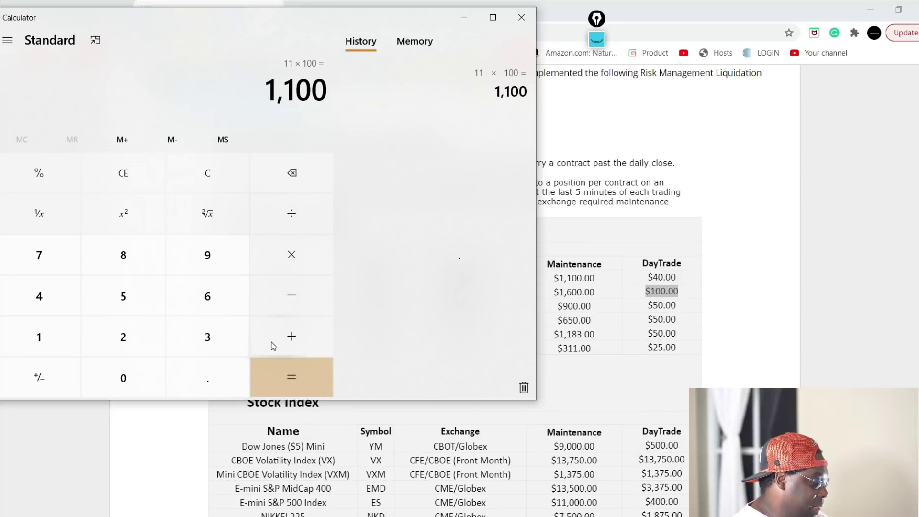
click(465, 17)
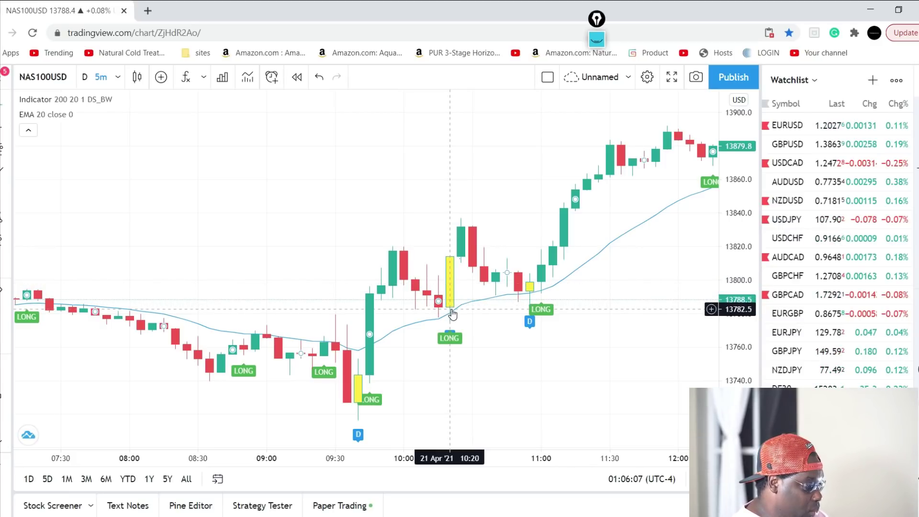
- Draw a rectangle over the NAS100USD pullback from 10:15 to 11:05, spanning about 13803.1 down to 13767.5
click(6, 171)
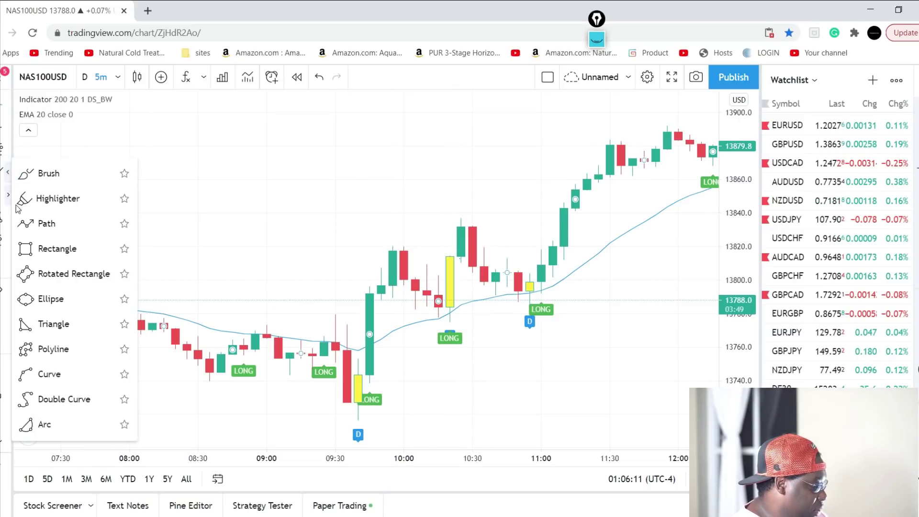
click(29, 242)
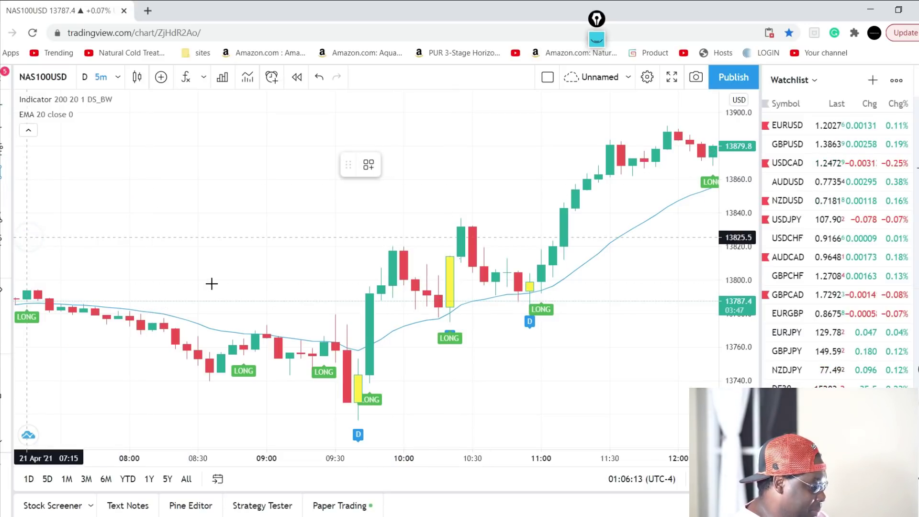
click(444, 277)
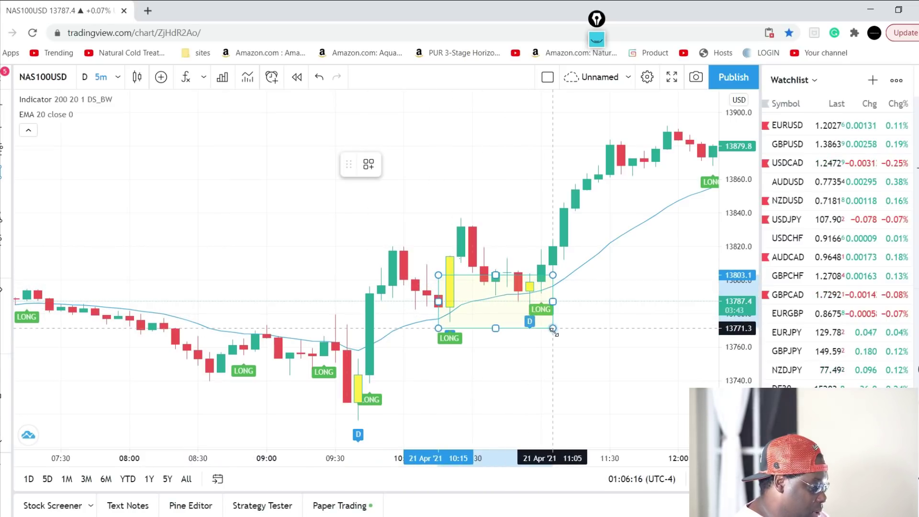
click(553, 335)
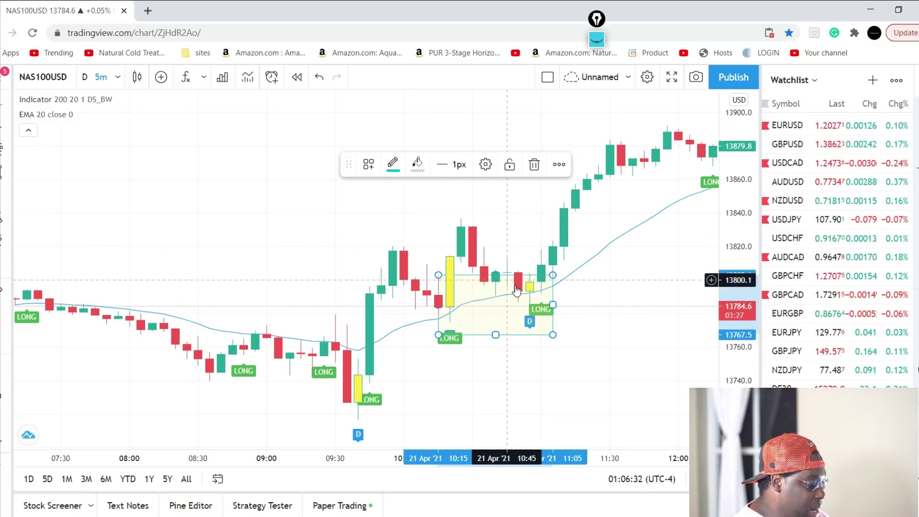
click(581, 312)
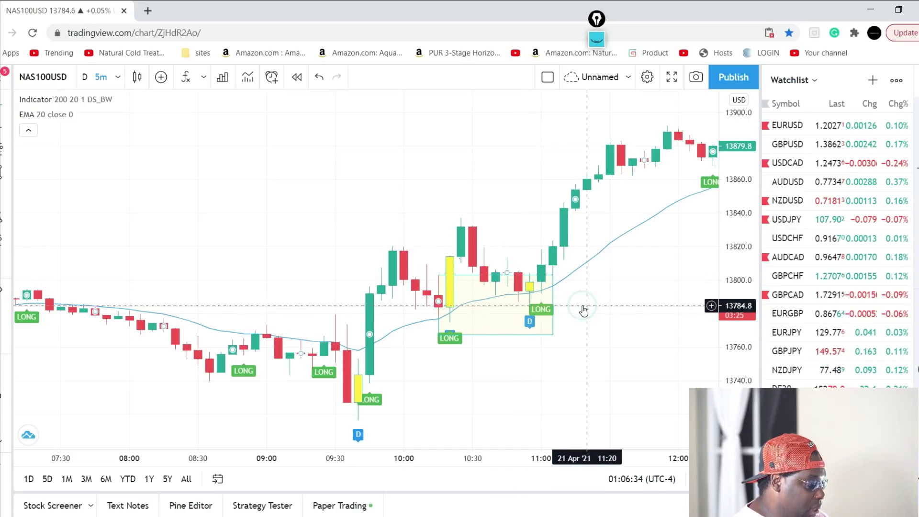